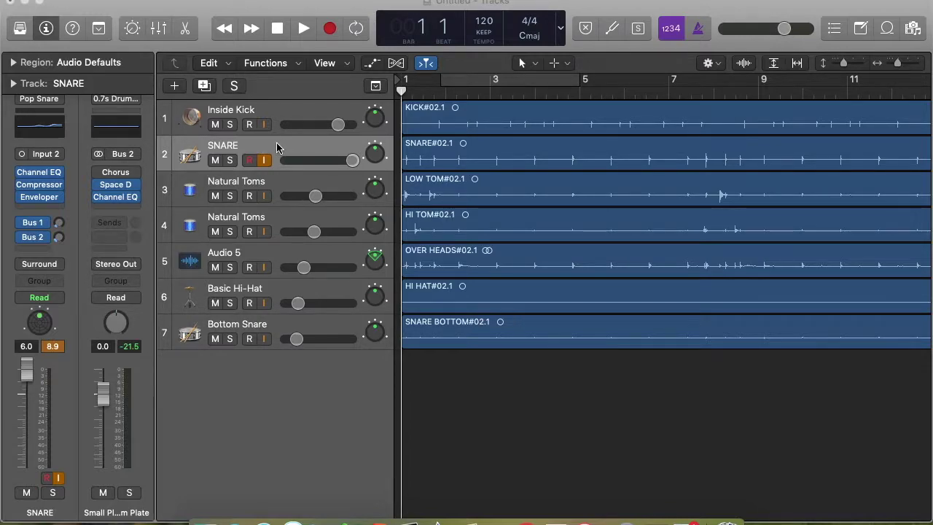
# Show the Library for the SNARE track and load the Pop Snare patch from Drums and Percussion > Snare.
pyautogui.click(264, 145)
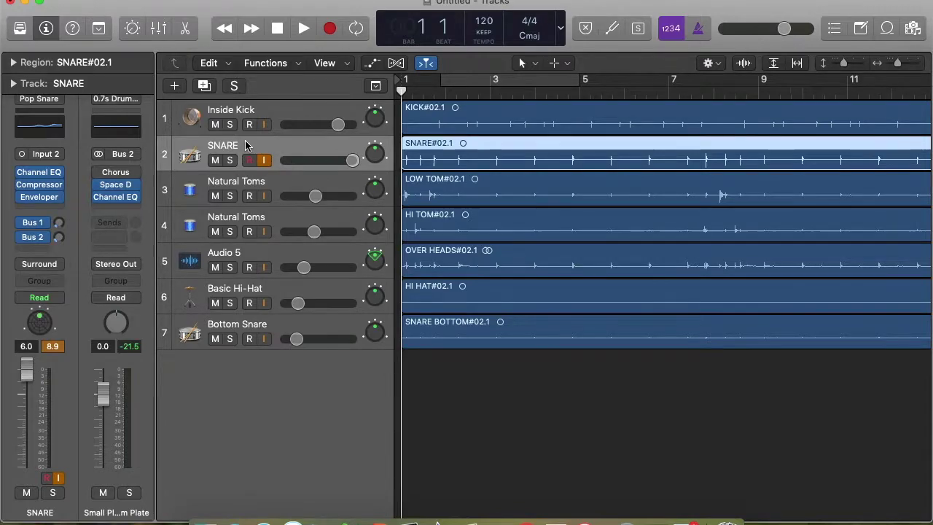
pyautogui.press('y')
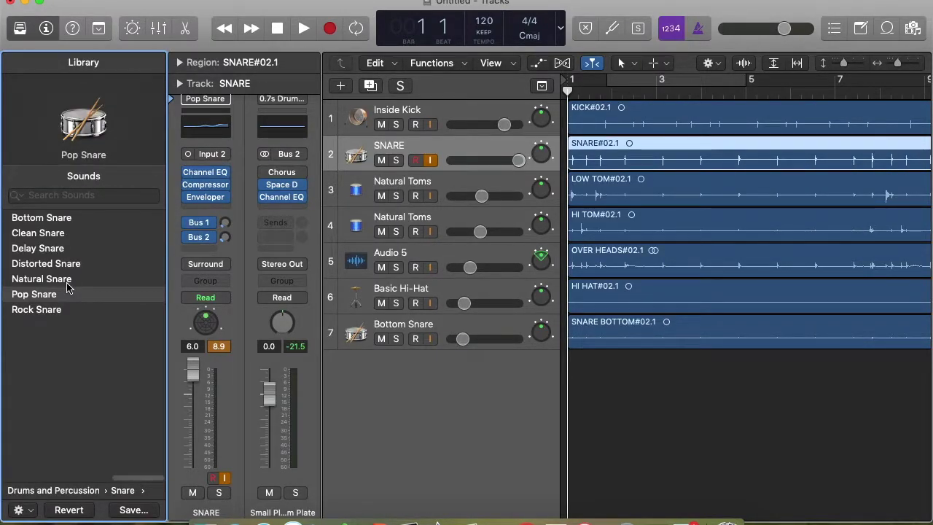
pyautogui.hscroll(-5, 73, 296)
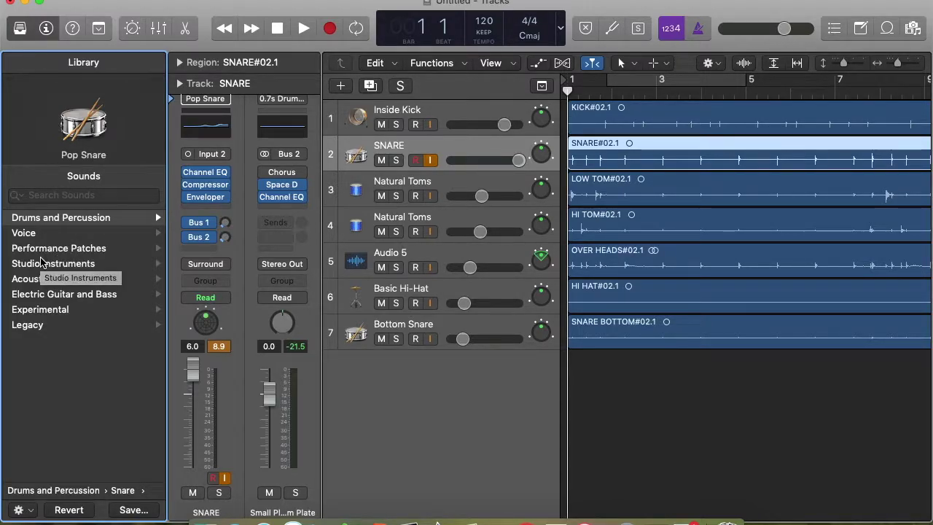
pyautogui.click(45, 218)
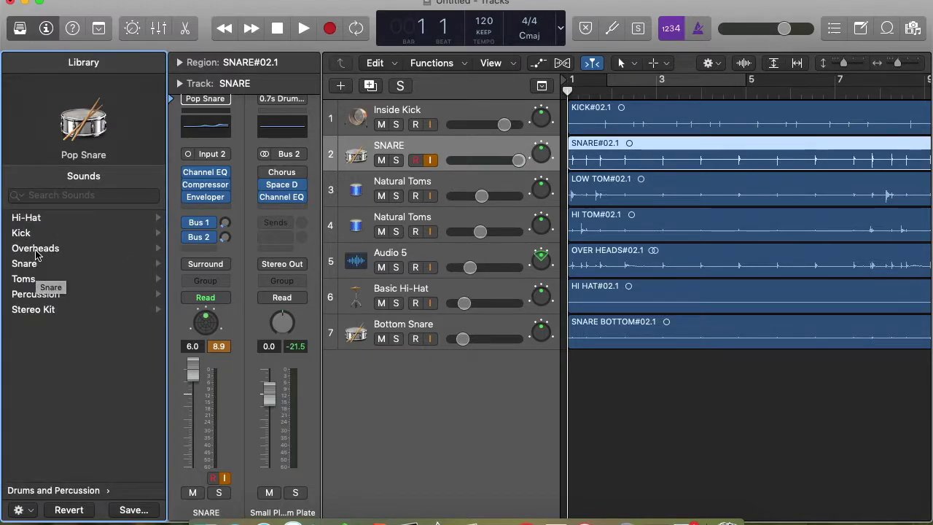
pyautogui.click(56, 264)
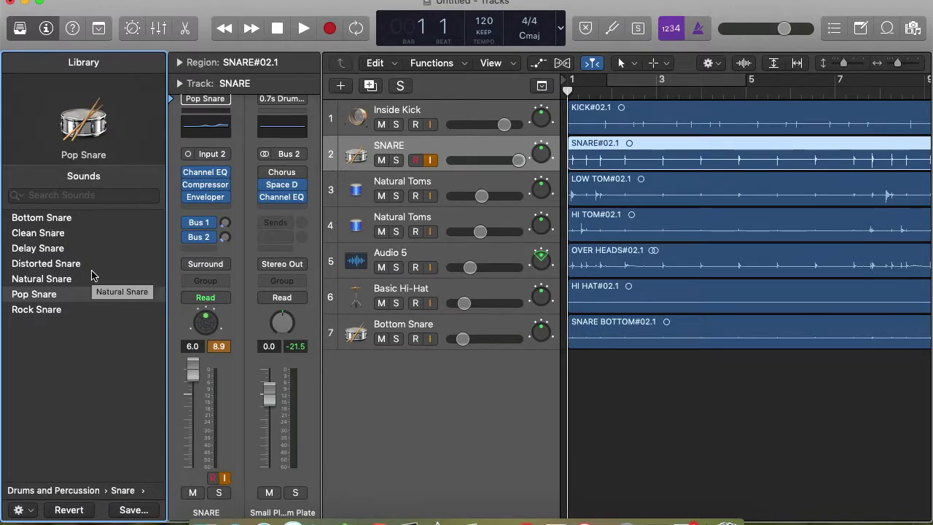
pyautogui.click(46, 298)
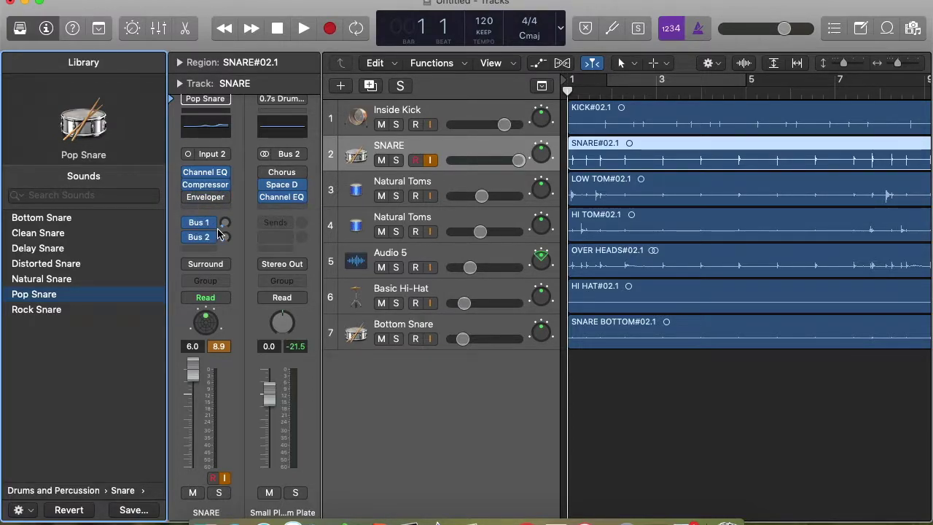
# Examine the patches and plug-in chains on the Inside Kick and HI TOM tracks, and return to the SNARE track.
pyautogui.moveTo(185, 202)
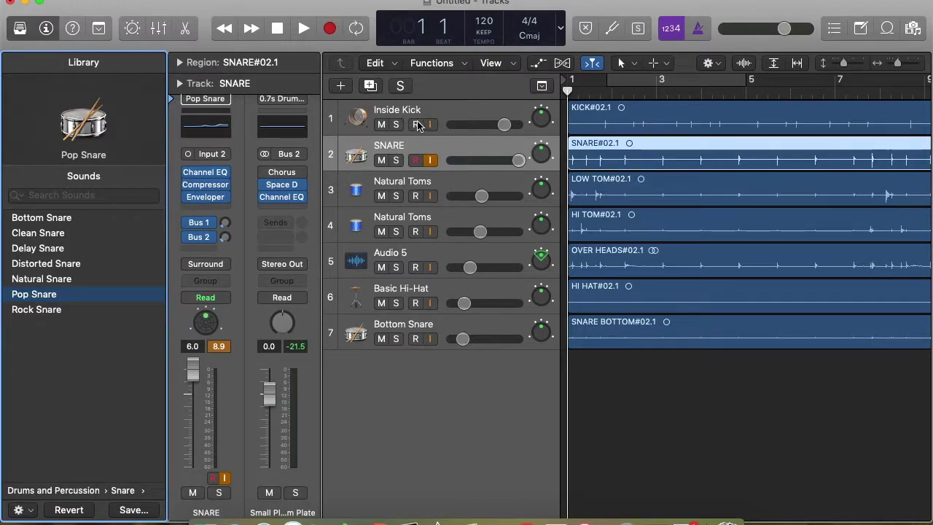
pyautogui.click(435, 109)
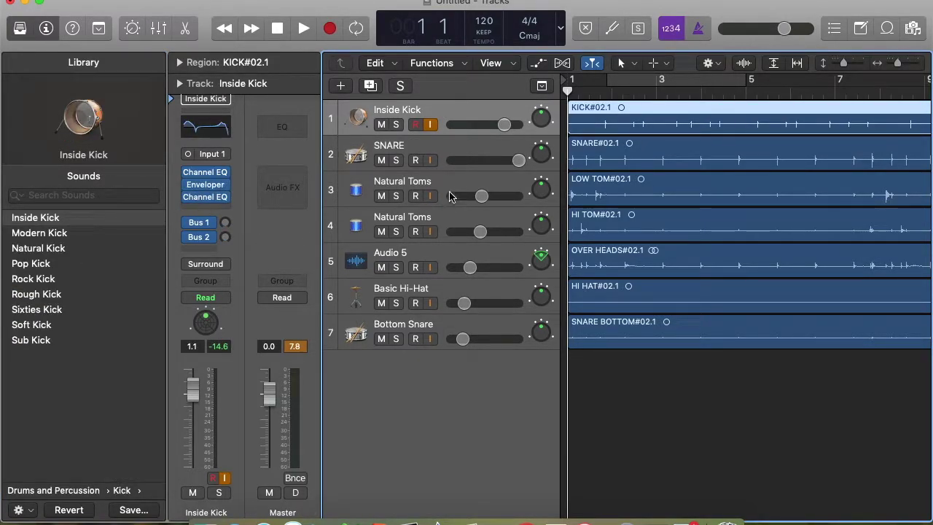
pyautogui.click(440, 214)
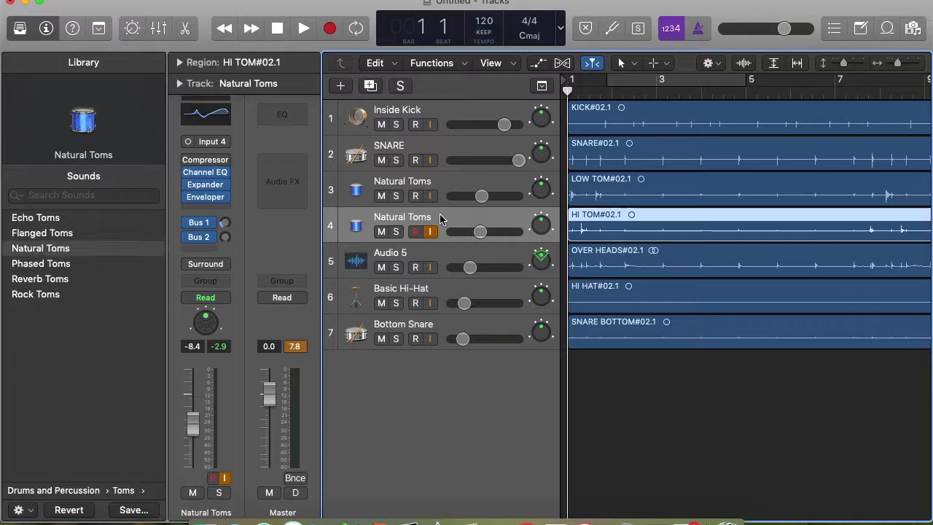
pyautogui.click(430, 146)
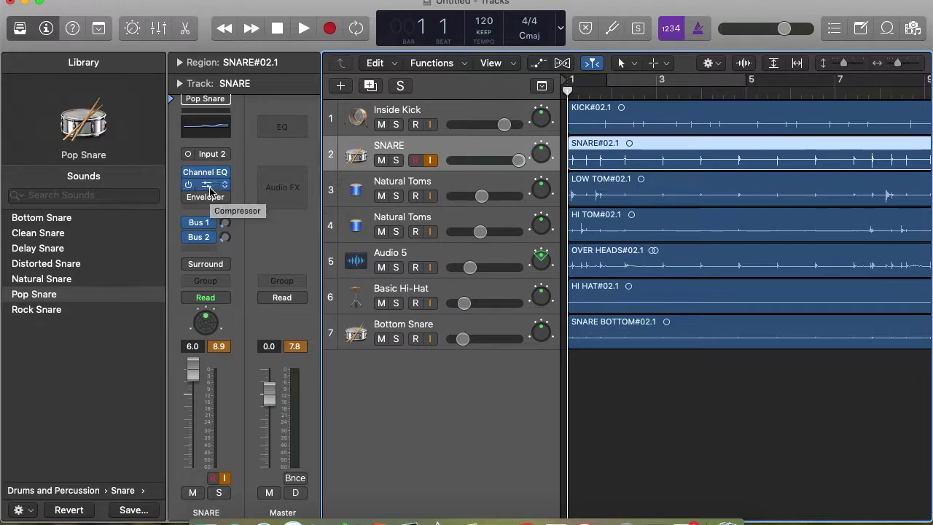
pyautogui.moveTo(208, 175)
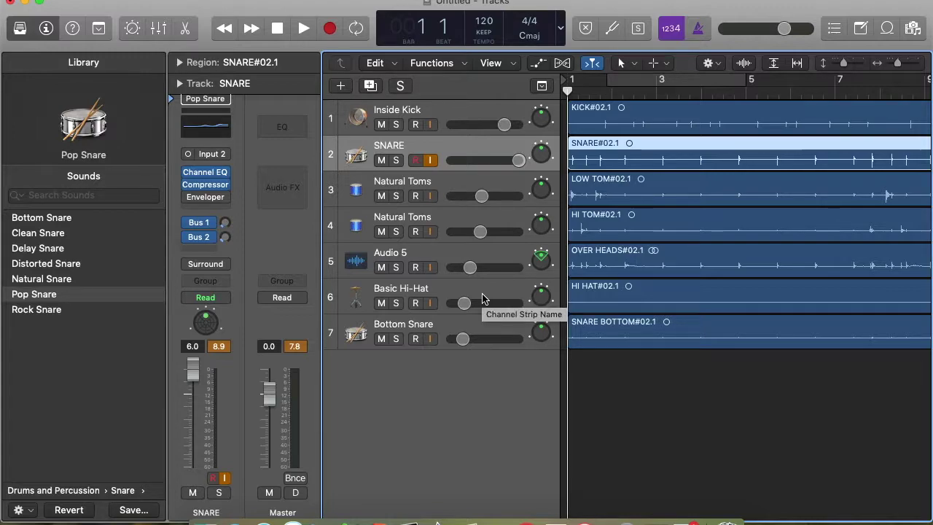
# Audition the SNARE track with its Enveloper bypassed, first soloed and then with the full kit.
pyautogui.click(414, 160)
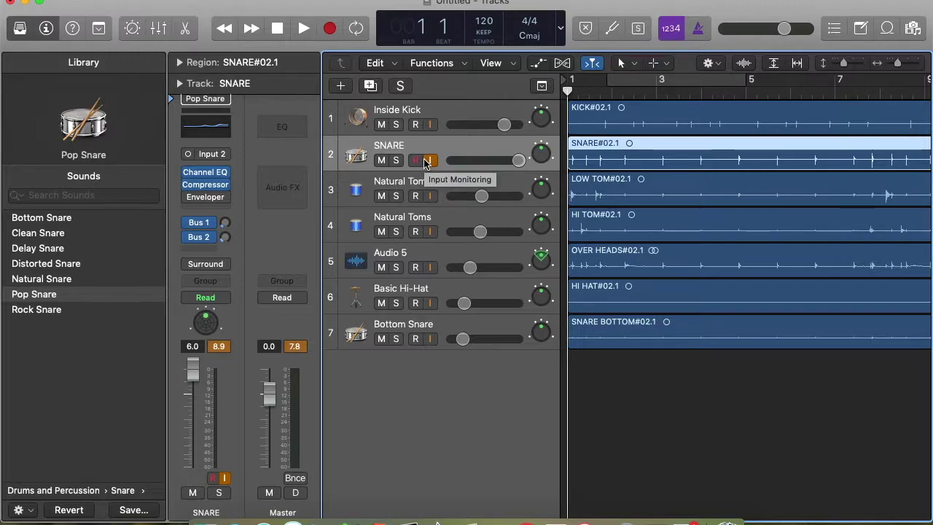
pyautogui.click(395, 160)
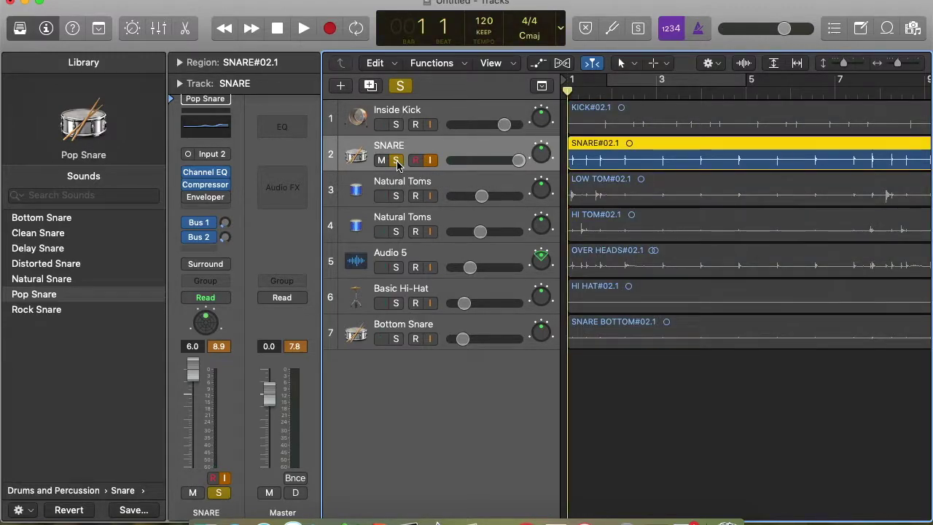
pyautogui.press('space')
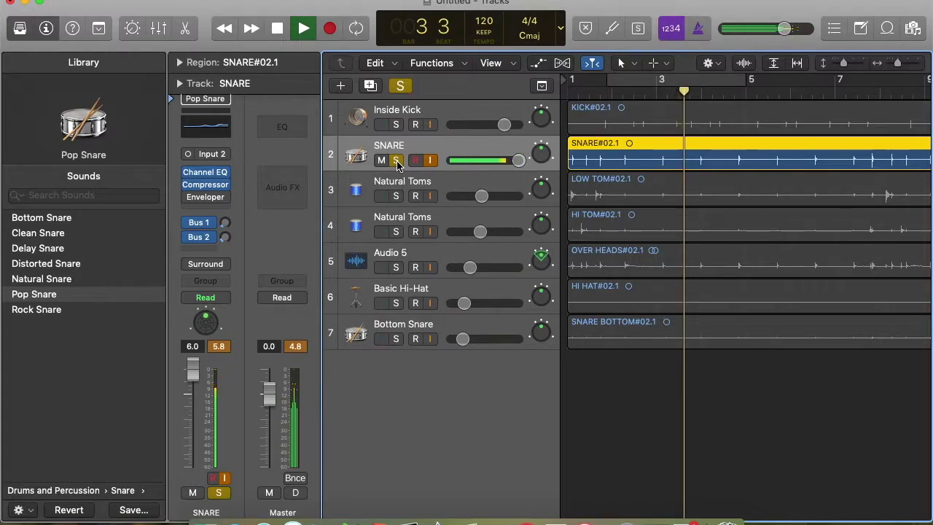
pyautogui.click(397, 162)
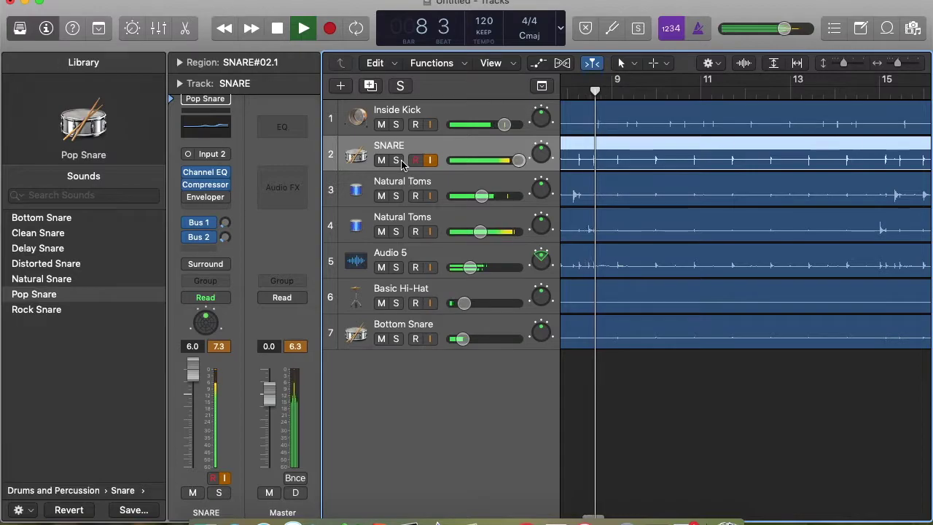
pyautogui.press('space')
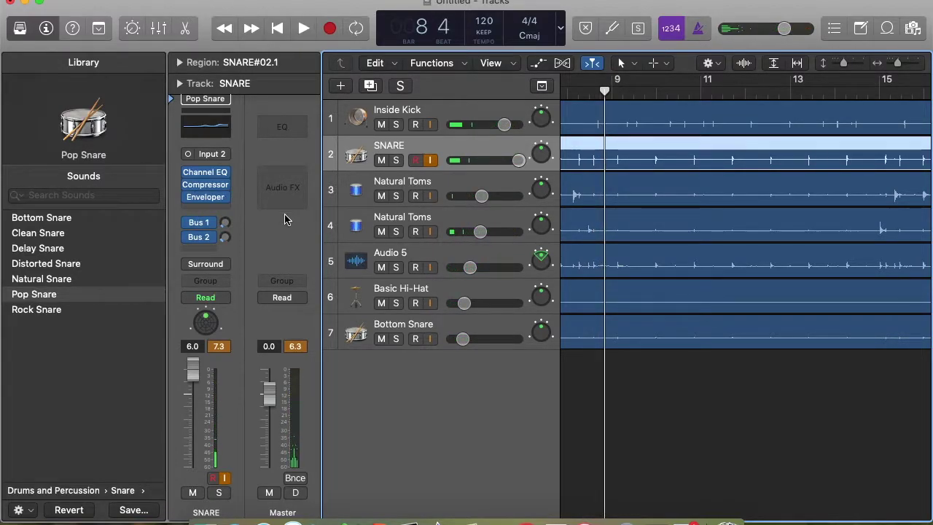
# Replay the drums from the start with the SNARE Enveloper enabled, first in the full kit and then soloed.
pyautogui.press('Return')
pyautogui.press('space')
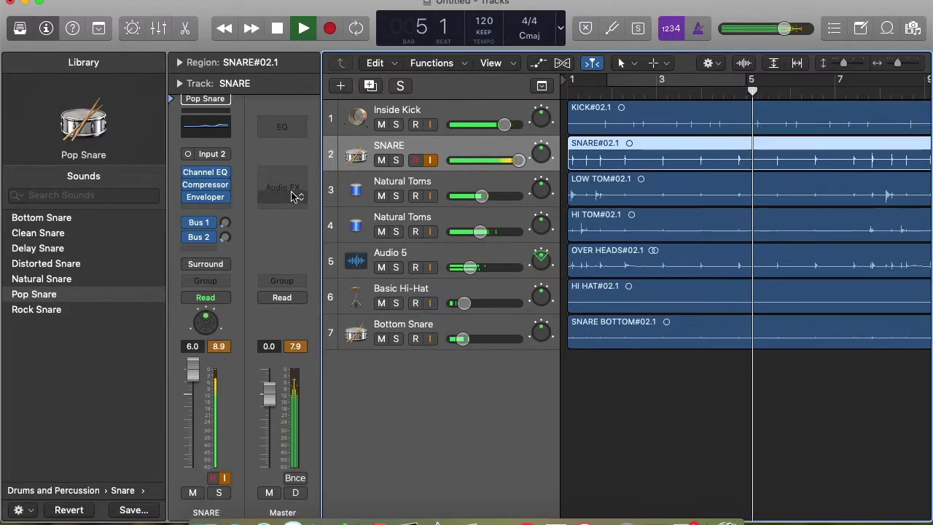
pyautogui.click(396, 160)
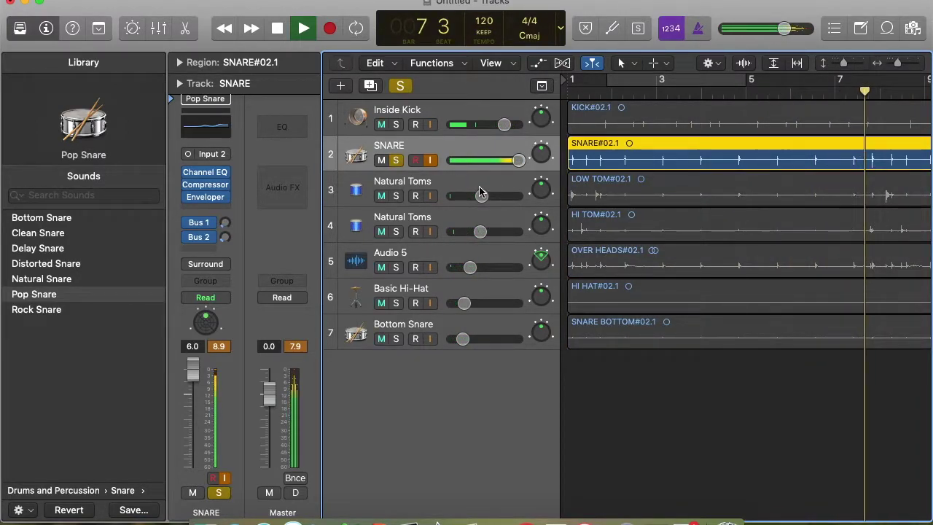
pyautogui.press('space')
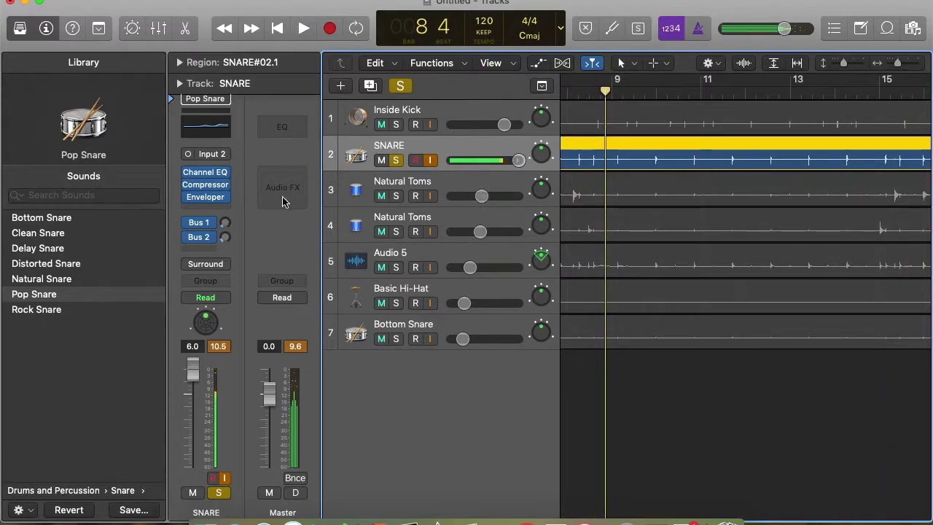
pyautogui.press('s')
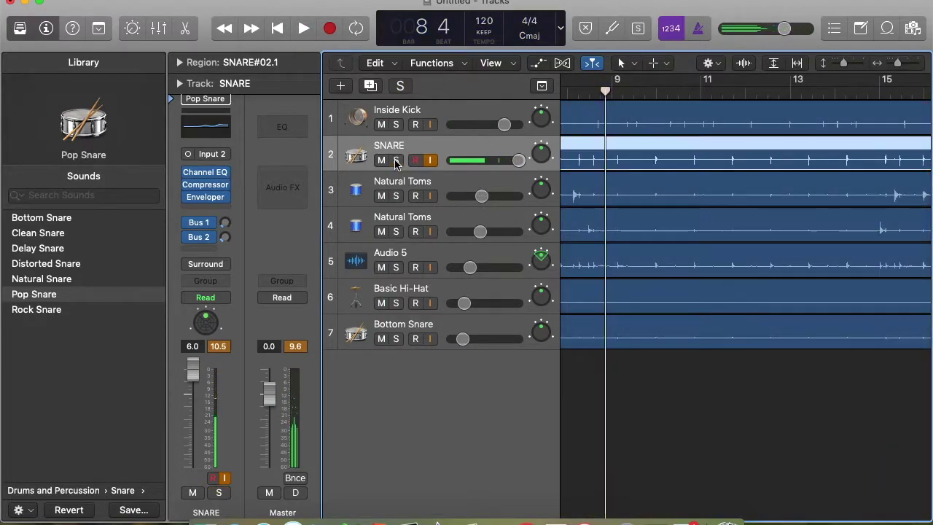
# In the SNARE track's Enveloper, audition an attack gain of -100% from the start and set it to 42%.
pyautogui.click(204, 199)
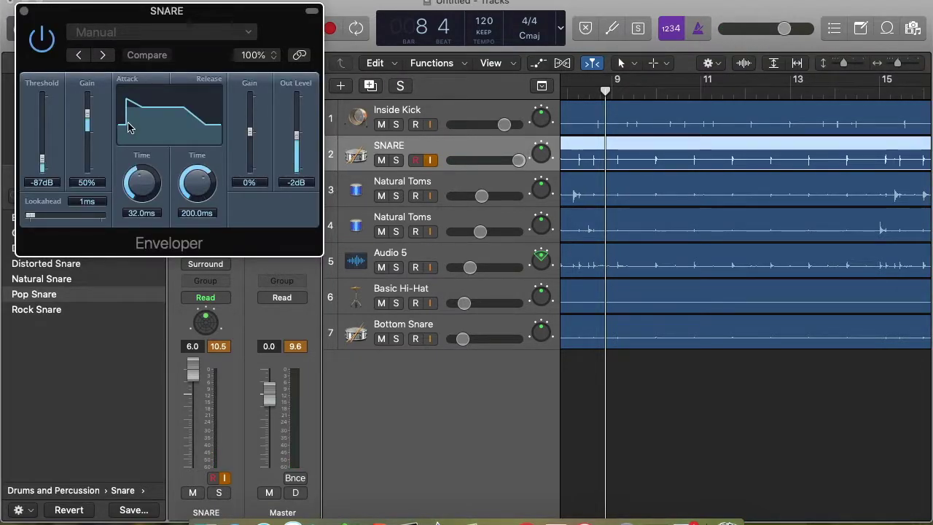
pyautogui.moveTo(87, 115); pyautogui.dragTo(88, 173)
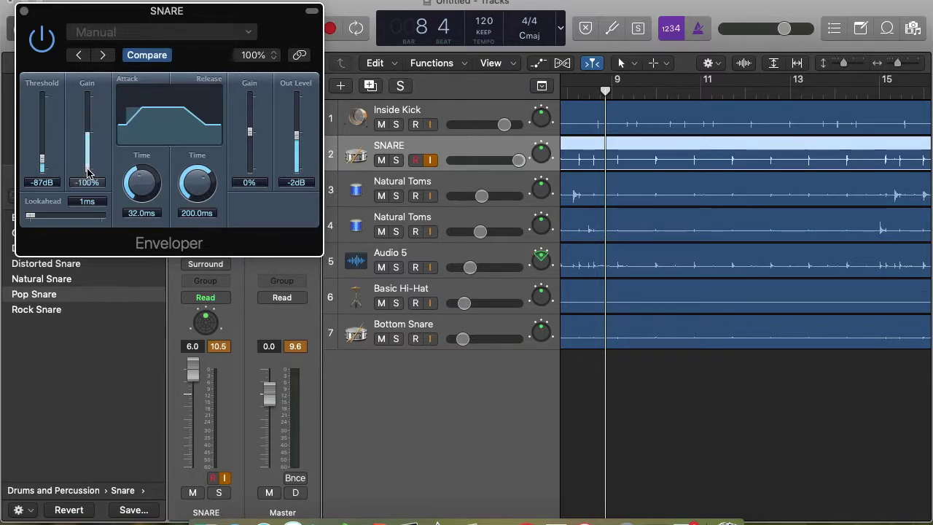
pyautogui.press('Return')
pyautogui.press('space')
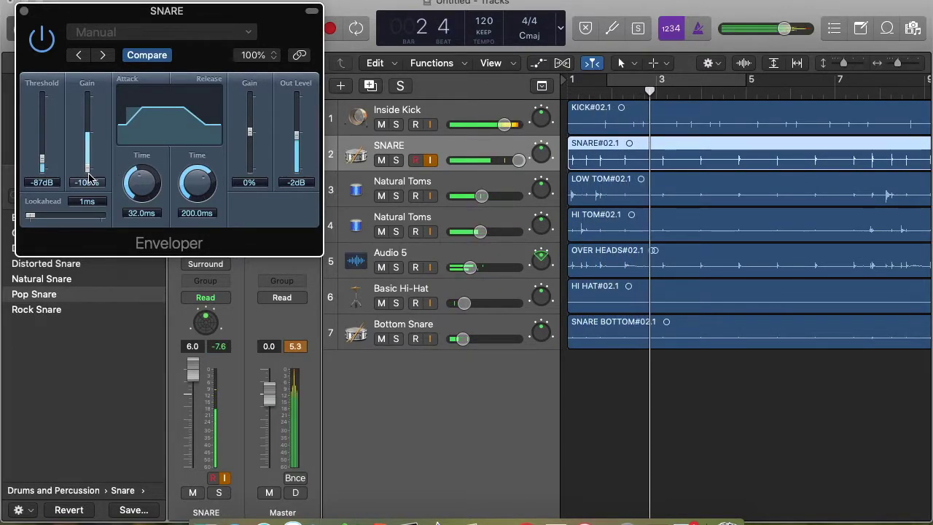
pyautogui.moveTo(87, 171); pyautogui.dragTo(87, 123)
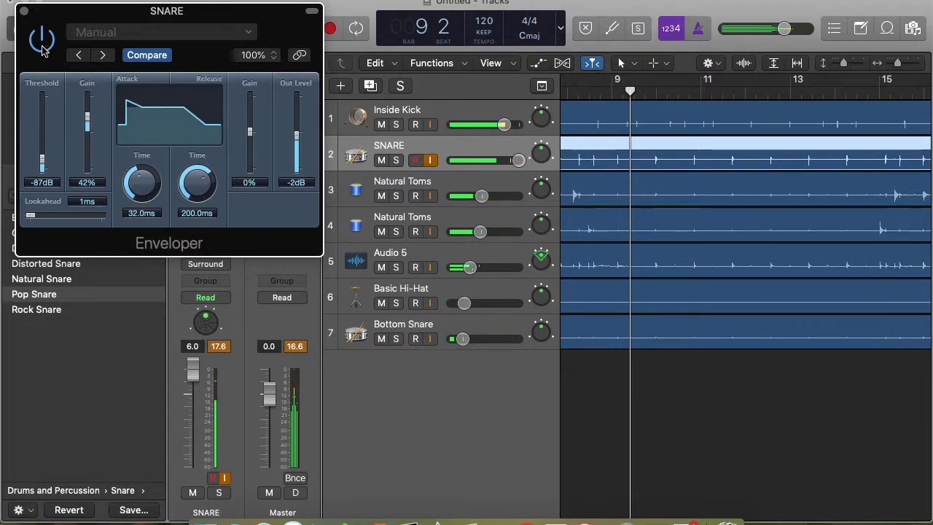
# Audition short and long Enveloper attack times during playback, set the time to 137 ms and close the plug-in.
pyautogui.moveTo(142, 175)
pyautogui.mouseDown()
pyautogui.moveTo(135, 194)
pyautogui.moveTo(142, 176)
pyautogui.mouseUp()
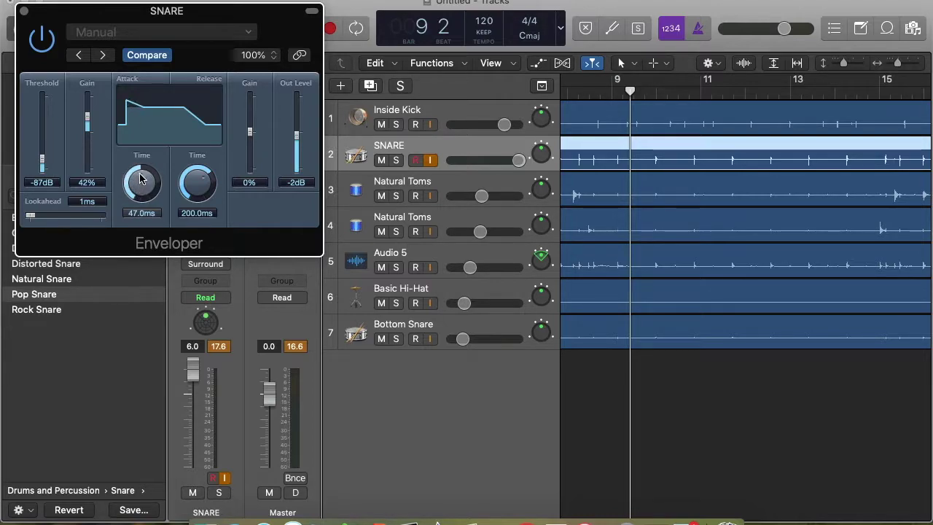
pyautogui.press('Return')
pyautogui.press('space')
pyautogui.moveTo(140, 179); pyautogui.dragTo(124, 200)
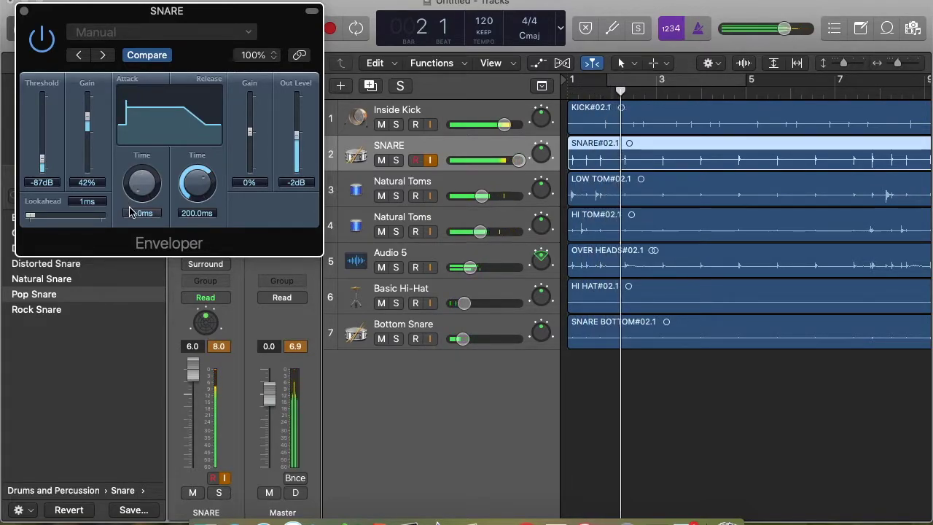
pyautogui.moveTo(129, 193); pyautogui.dragTo(167, 191)
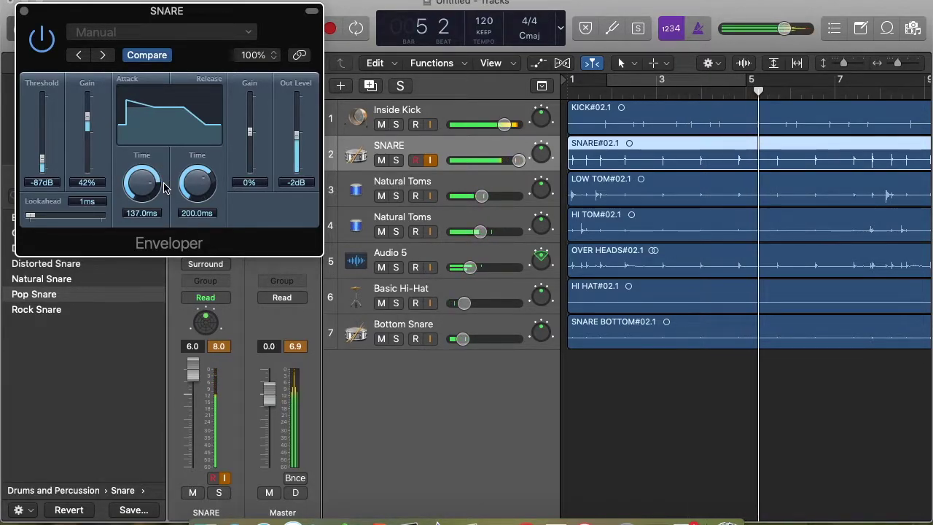
pyautogui.click(25, 12)
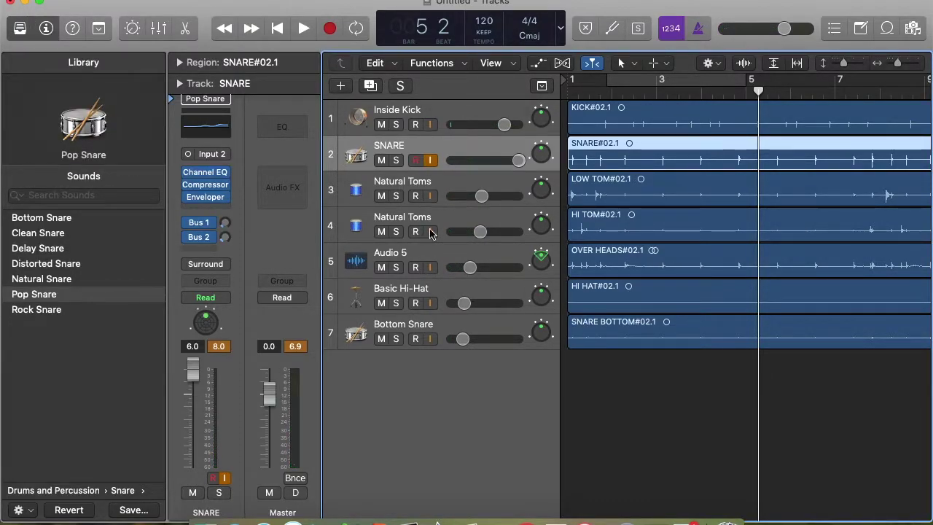
# Adjust the send levels of Bus 1 and Bus 2 on the SNARE track.
pyautogui.moveTo(203, 240)
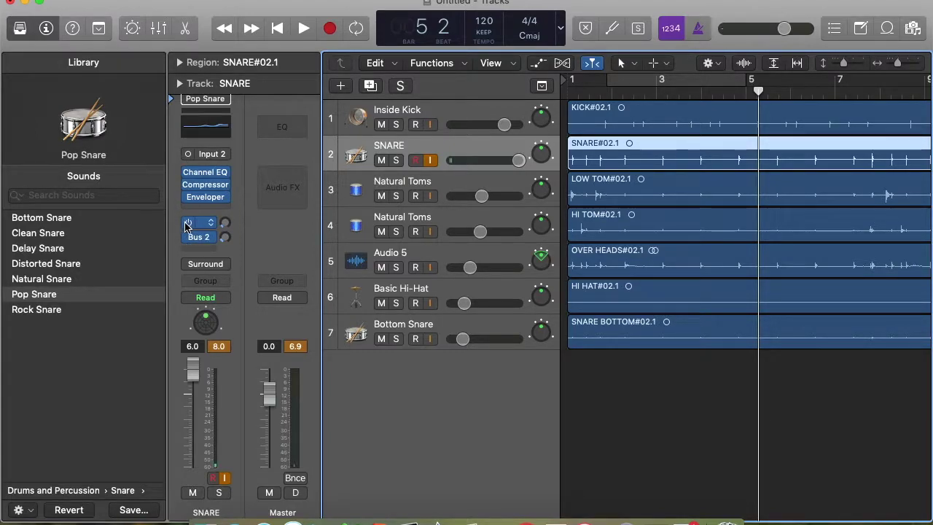
pyautogui.click(188, 239)
pyautogui.moveTo(229, 218); pyautogui.dragTo(228, 231)
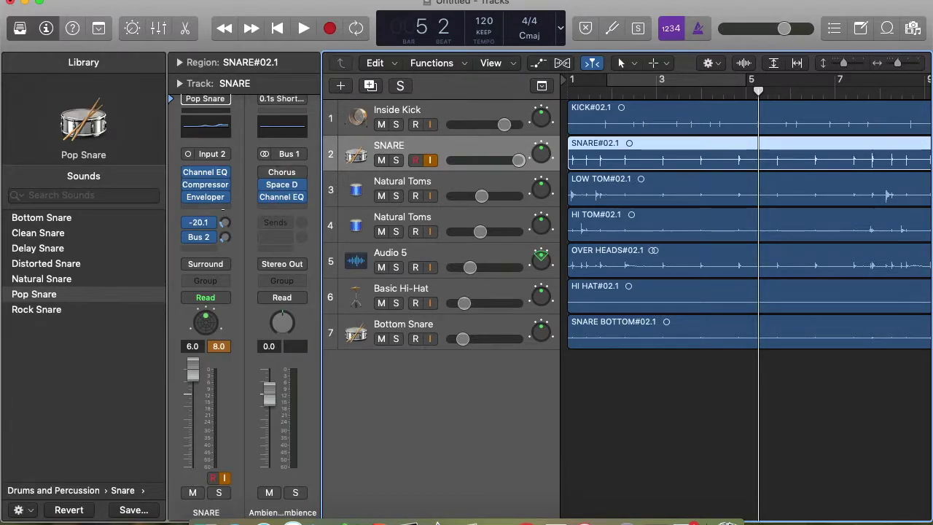
pyautogui.moveTo(225, 202); pyautogui.dragTo(225, 204)
pyautogui.moveTo(225, 240); pyautogui.dragTo(221, 226)
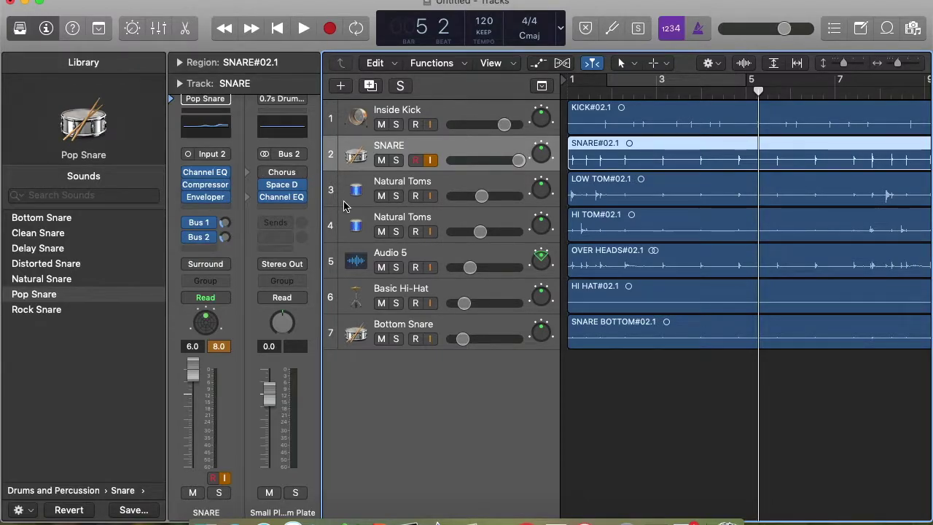
pyautogui.moveTo(225, 223); pyautogui.dragTo(226, 240)
pyautogui.click(224, 241)
# Compare playback from the start with the SNARE track's Bus 1 and Bus 2 sends active and bypassed.
pyautogui.press('Return')
pyautogui.press('space')
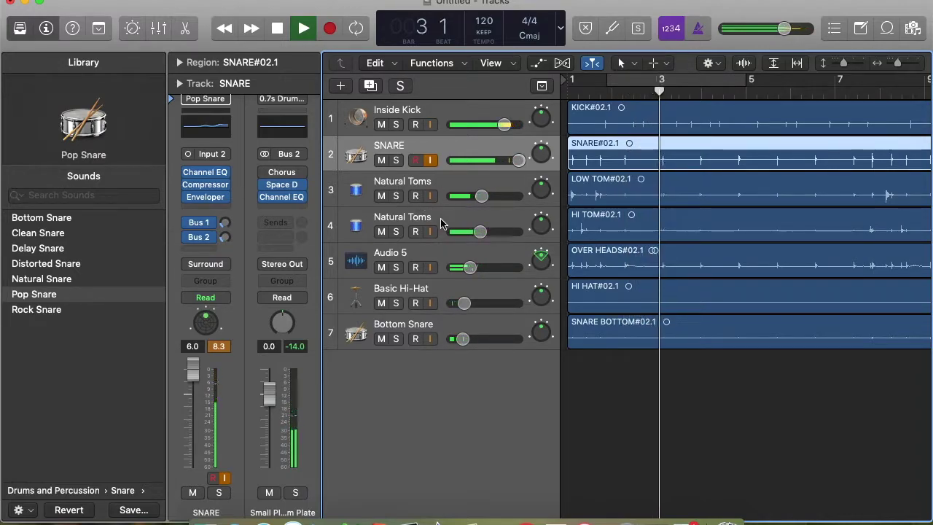
pyautogui.press('space')
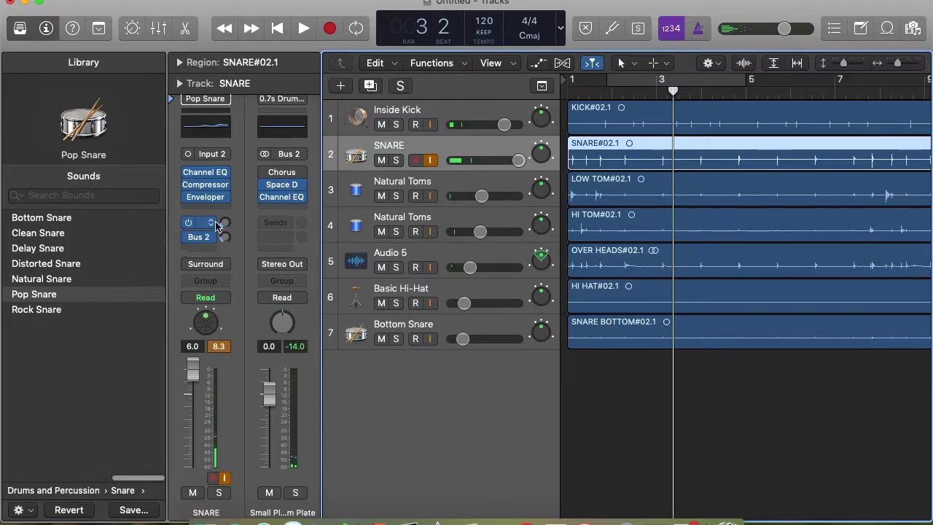
pyautogui.press('Return')
pyautogui.press('space')
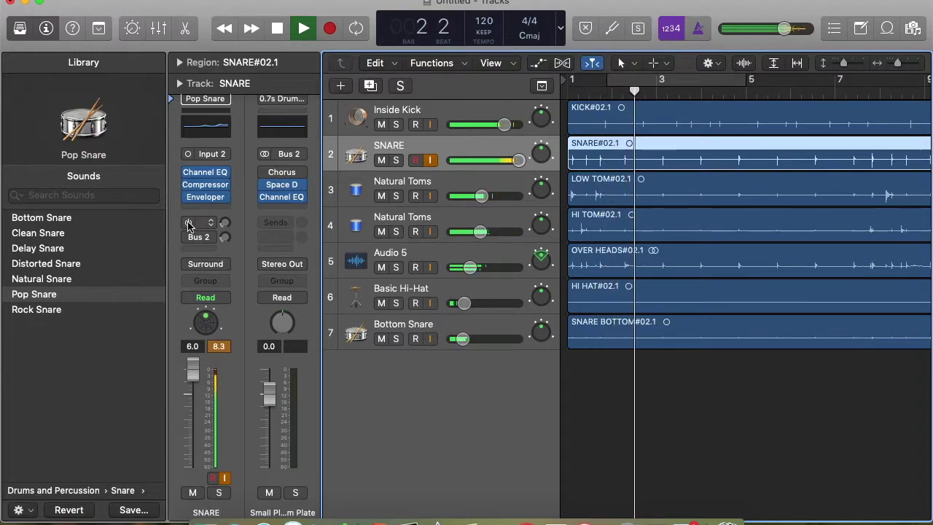
pyautogui.press('space')
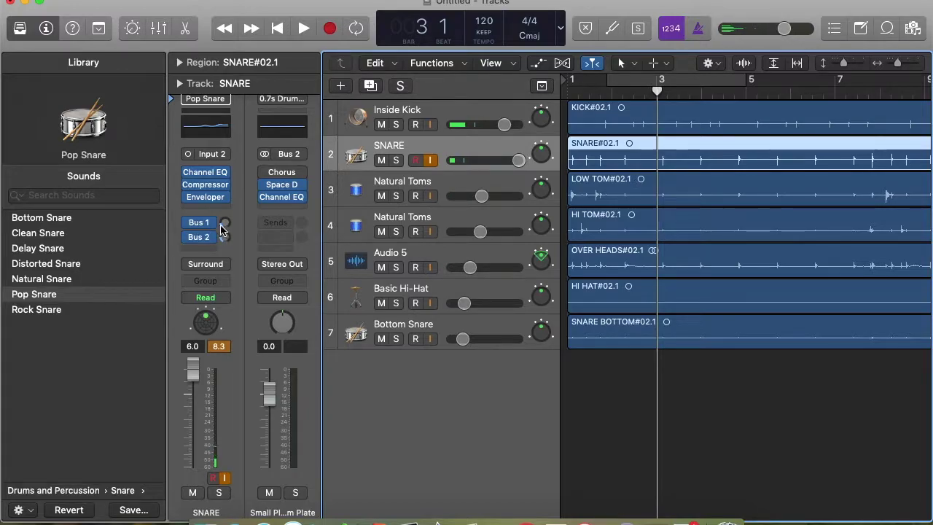
# Set the SNARE track's Bus 2 send to -38.3 and its Bus 1 send to -36.5, and play the kit from the start.
pyautogui.click(222, 226)
pyautogui.click(222, 240)
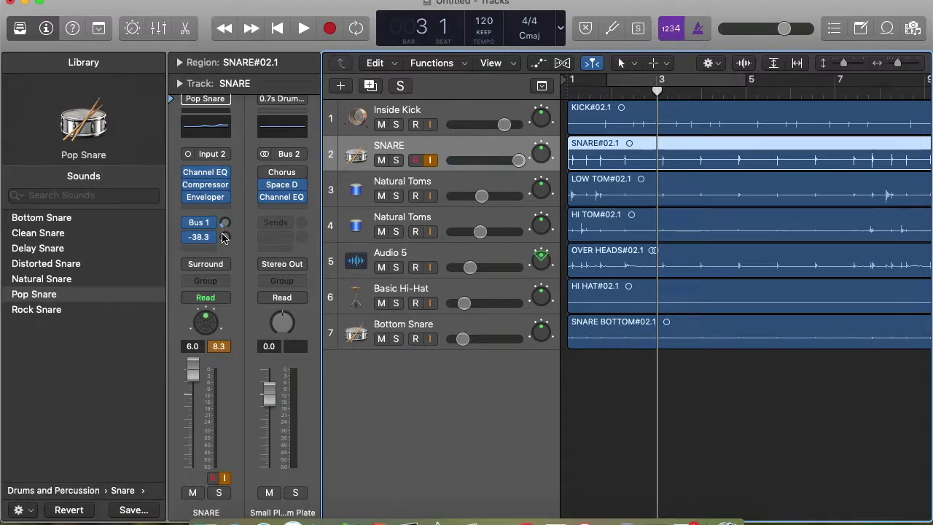
pyautogui.click(221, 222)
pyautogui.press('Return')
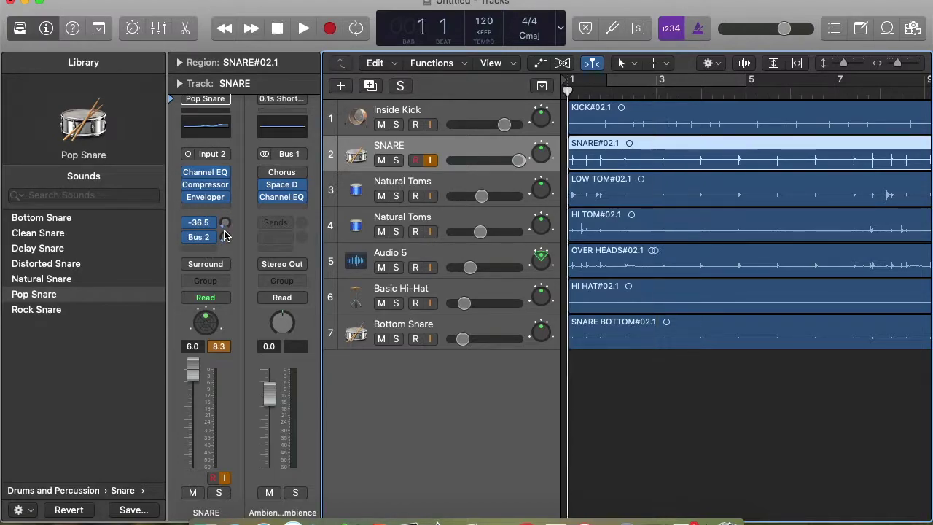
pyautogui.press('space')
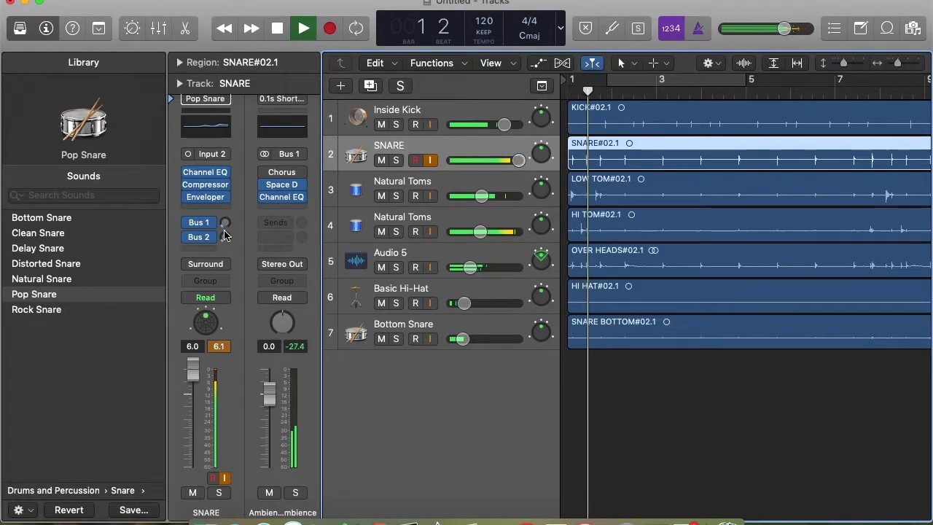
# Readjust the SNARE track's bus send levels during playback, then solo the track and stop playback.
pyautogui.moveTo(223, 225)
pyautogui.mouseDown()
pyautogui.moveTo(224, 216)
pyautogui.moveTo(225, 241)
pyautogui.mouseUp()
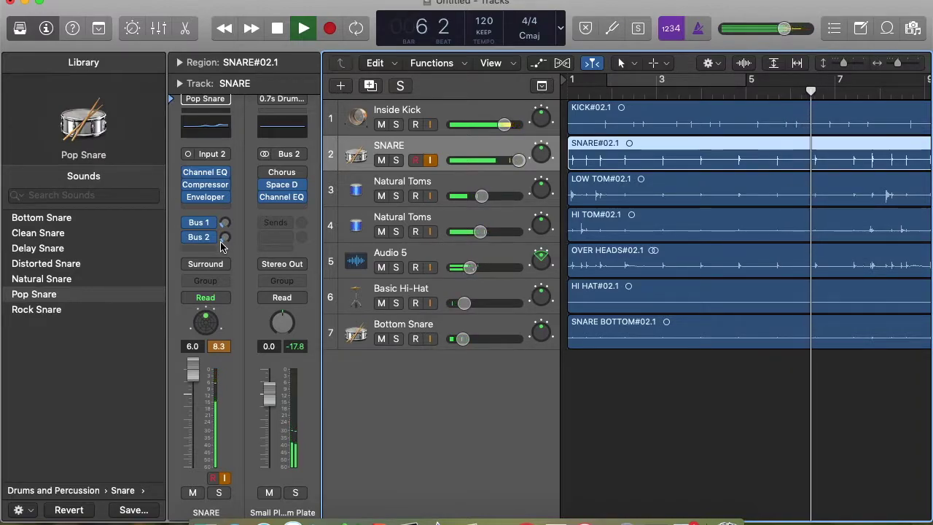
pyautogui.click(396, 161)
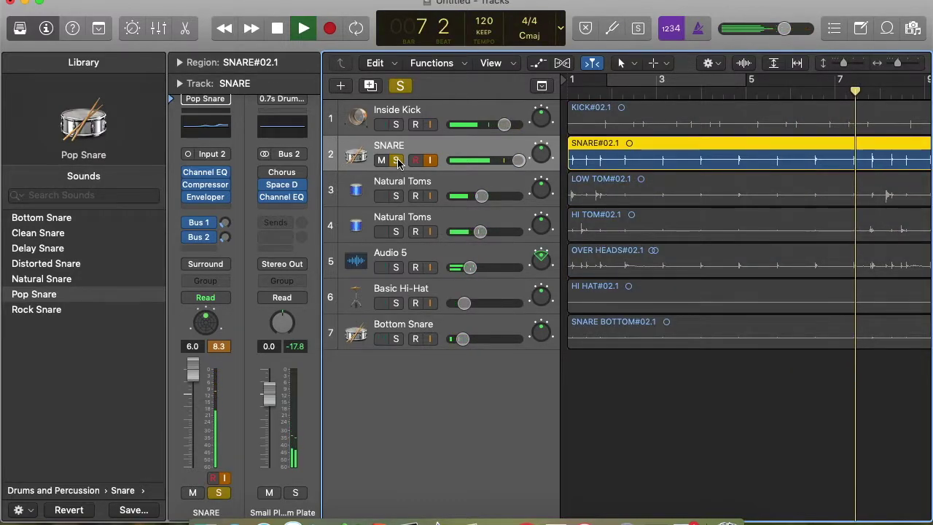
pyautogui.press('space')
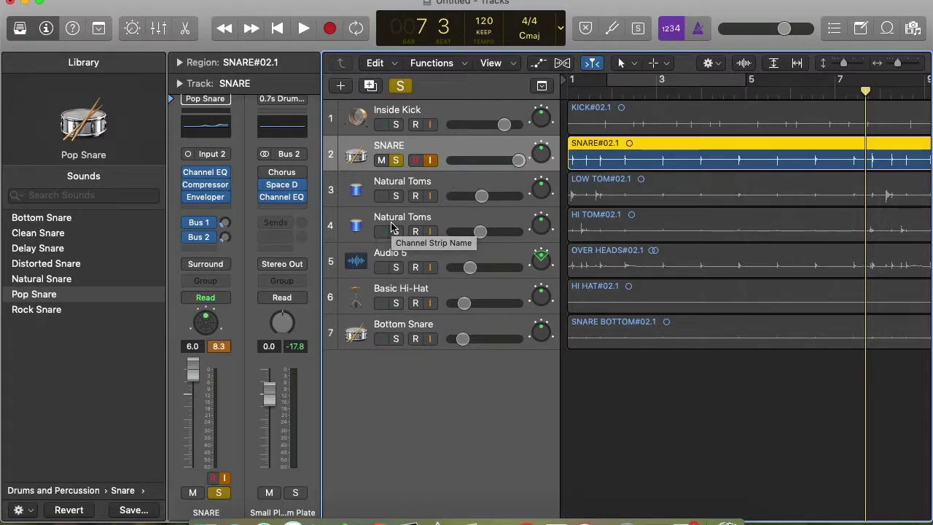
# Browse the Library from its top level to the Drums and Percussion snare sounds and select the Pop Snare patch.
pyautogui.hscroll(-3, 116, 277)
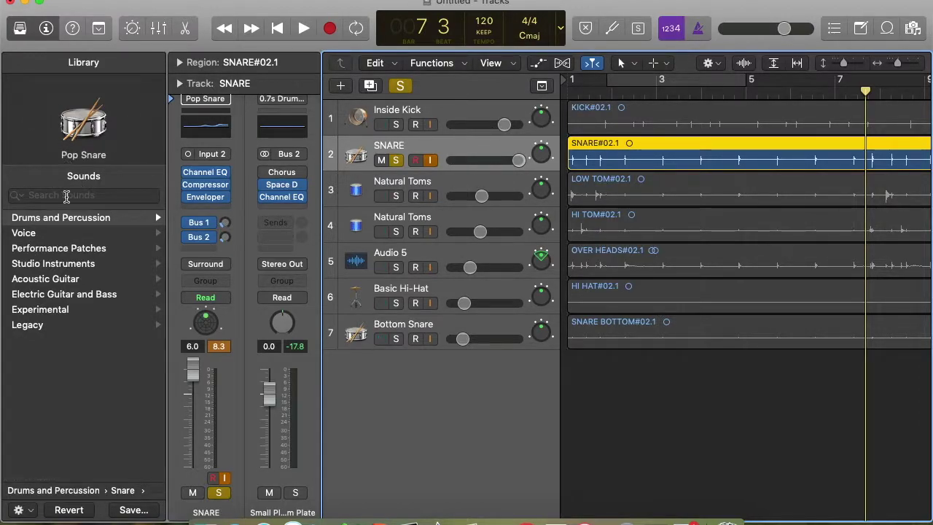
pyautogui.click(76, 219)
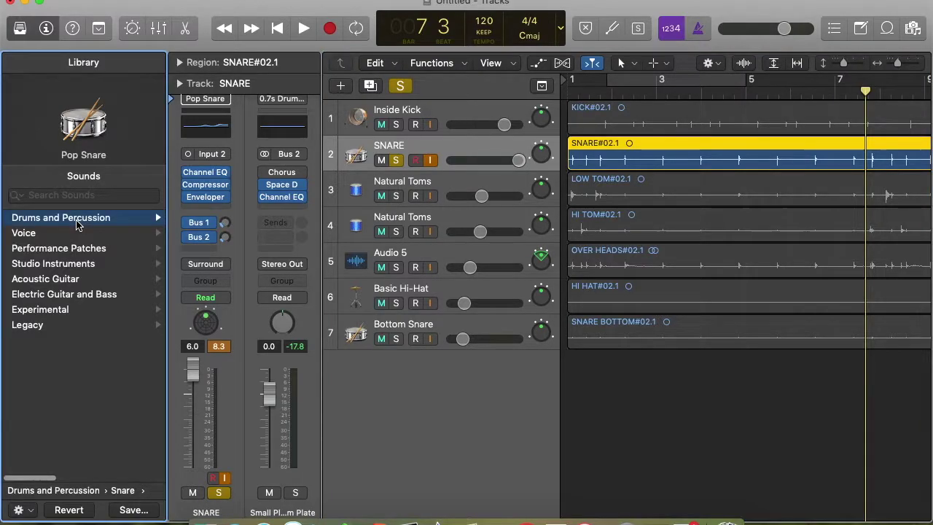
pyautogui.click(49, 264)
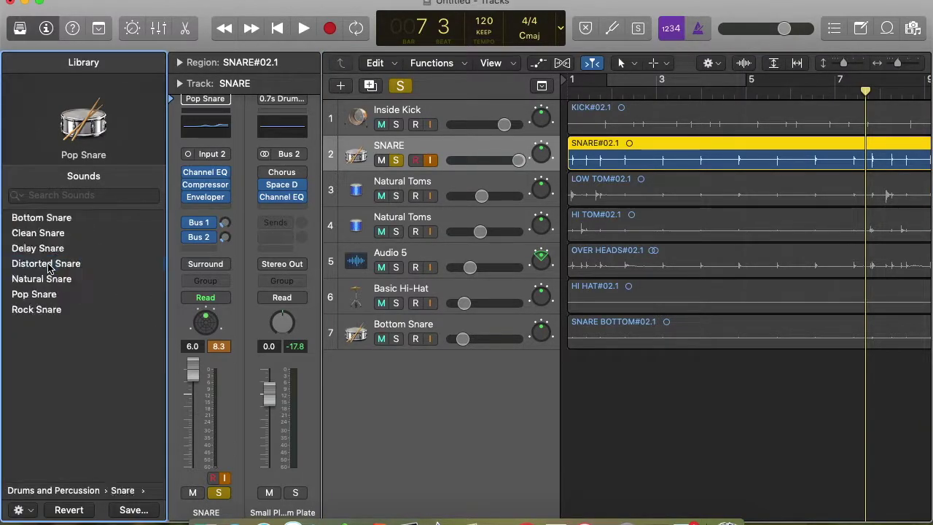
pyautogui.click(44, 295)
pyautogui.moveTo(188, 199)
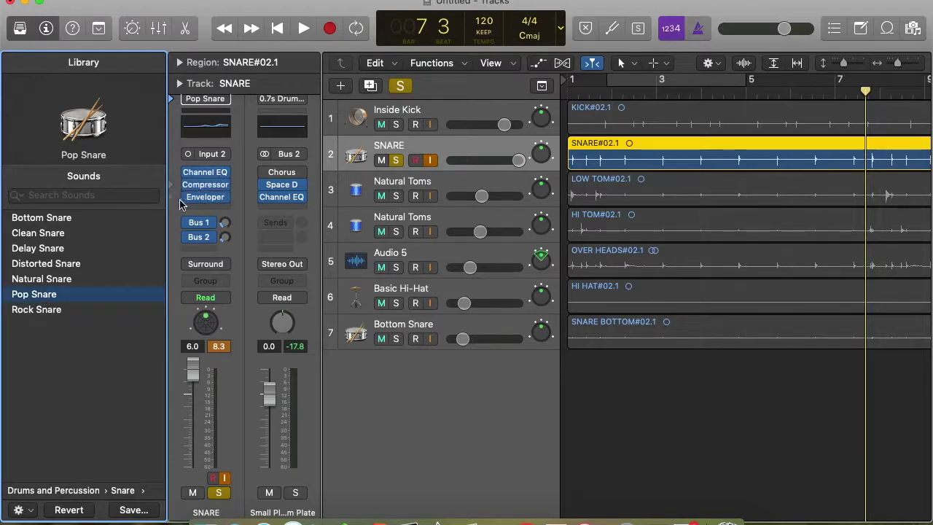